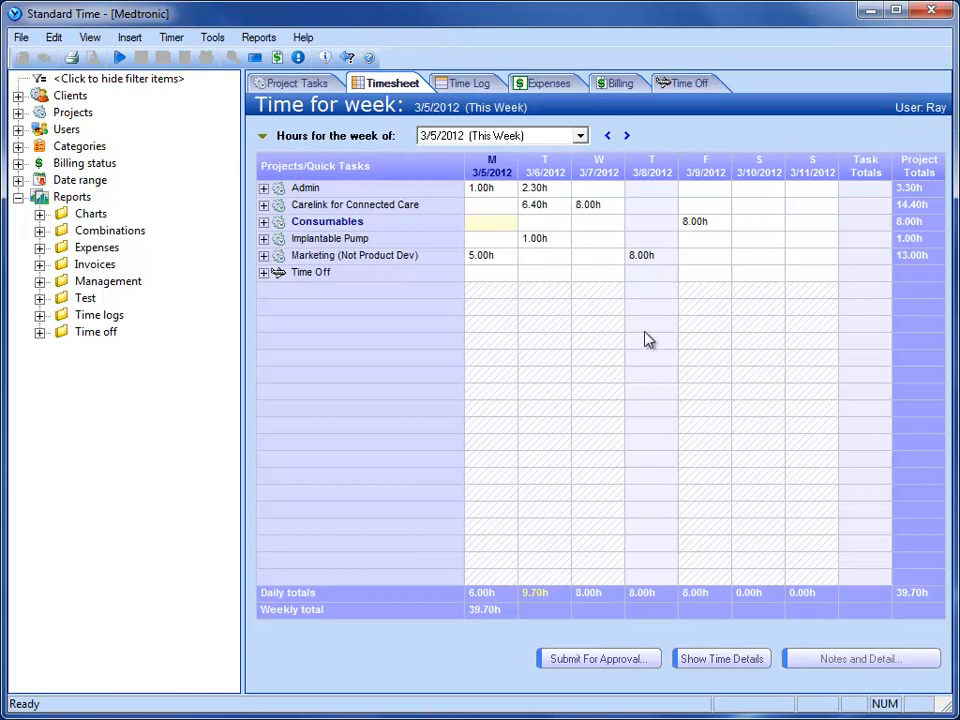
# Log 0.5 hours on the Admin project for Wednesday 3/7/2012 in the timesheet
pyautogui.click(601, 190)
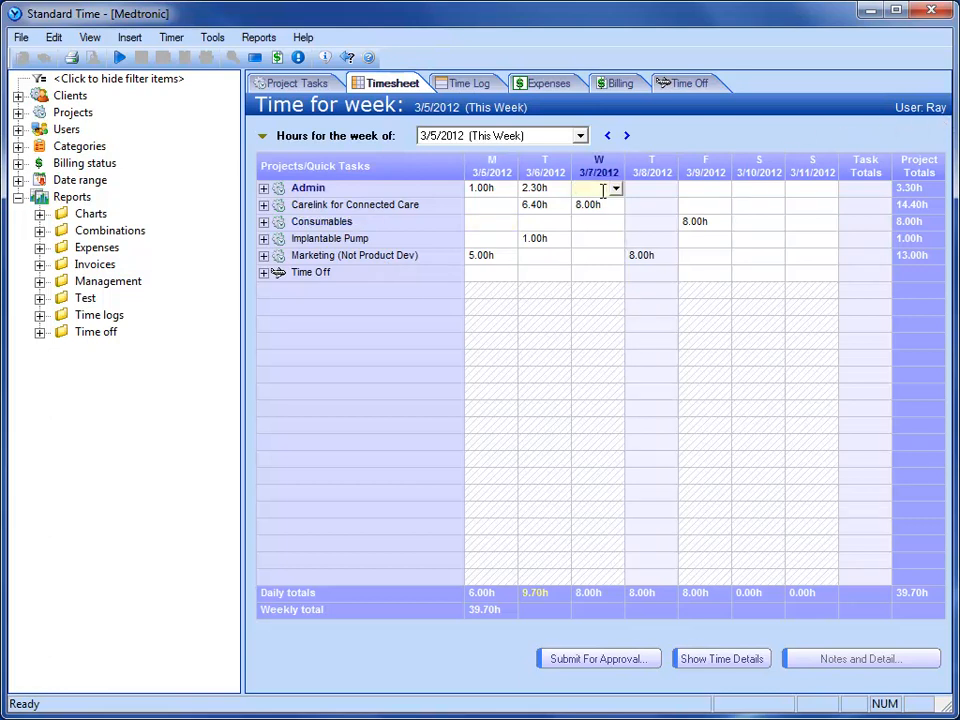
pyautogui.write('.5')
pyautogui.press('Tab')
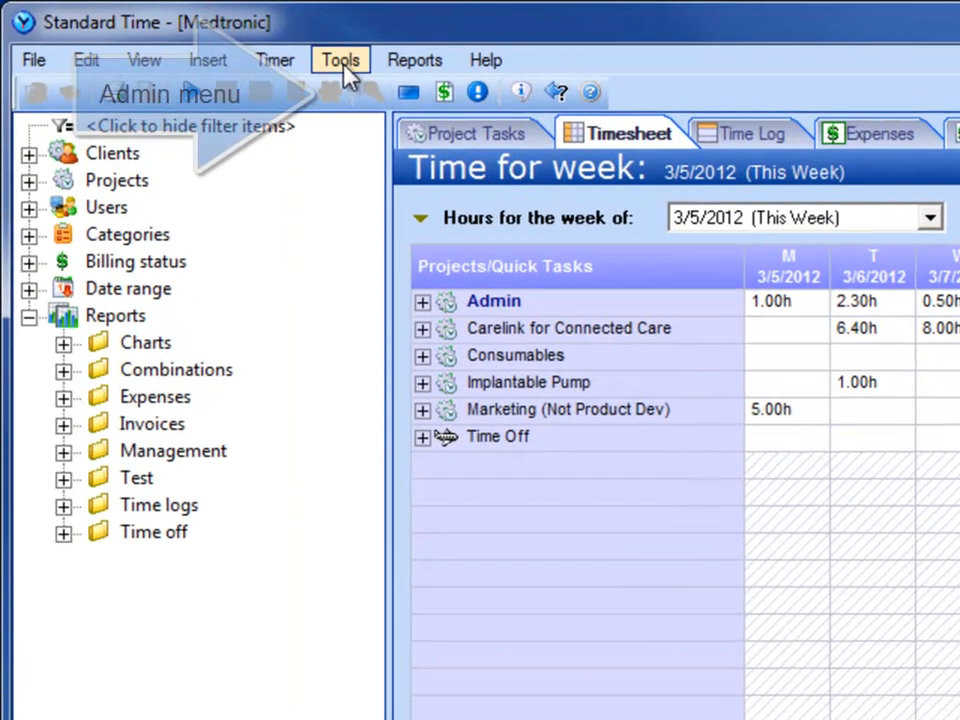
# Examine the Admin project's assigned users and their percentage-of-schedule assignments in the project list, leaving them unedited
pyautogui.click(292, 51)
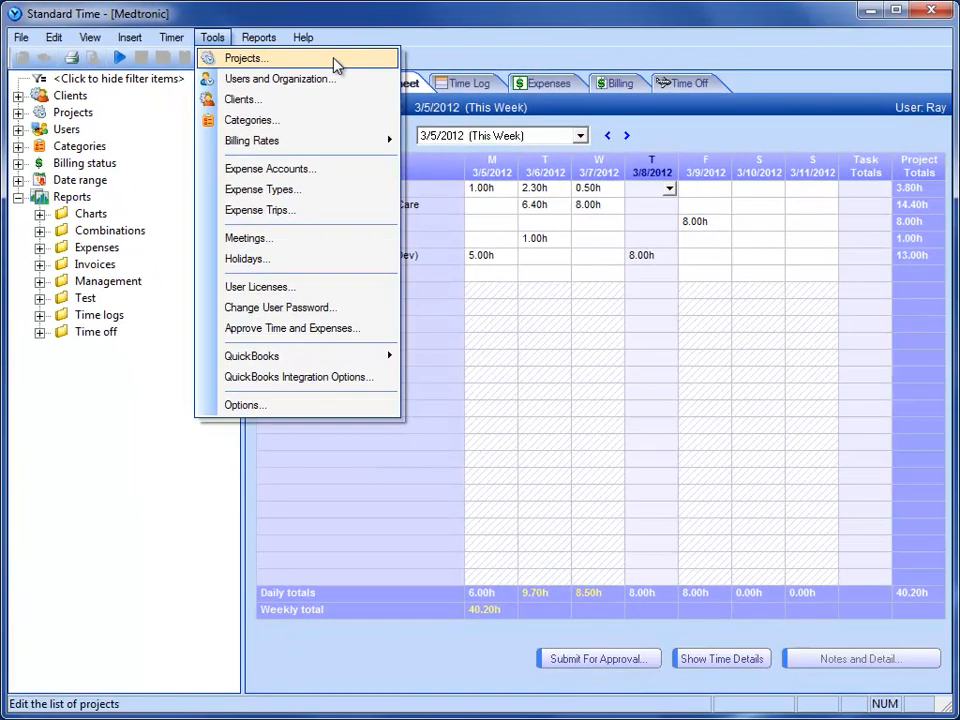
pyautogui.click(336, 60)
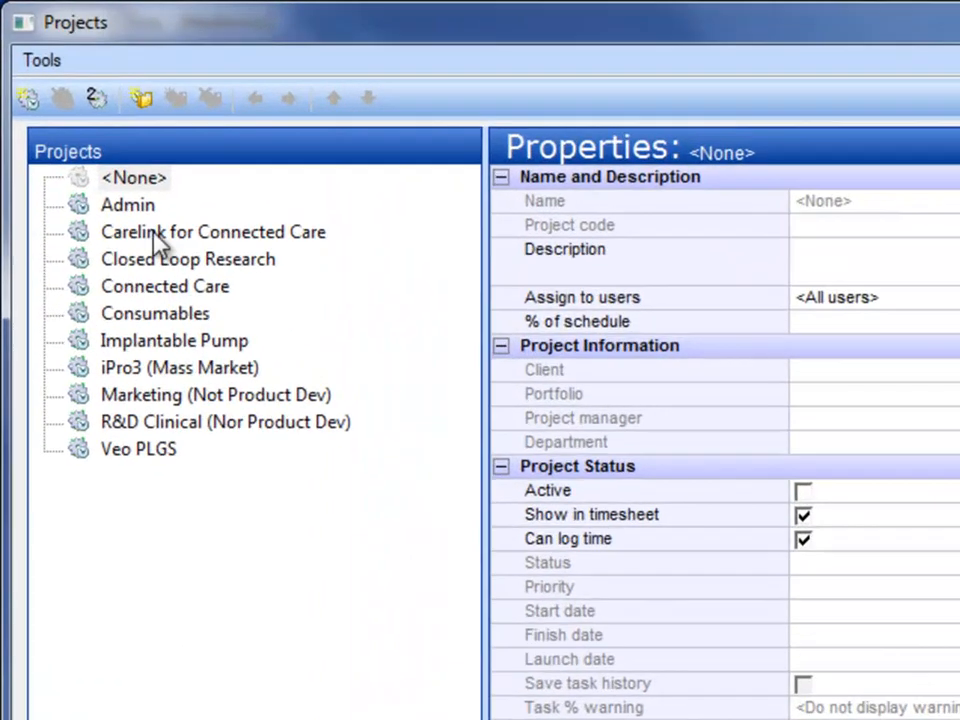
pyautogui.click(84, 129)
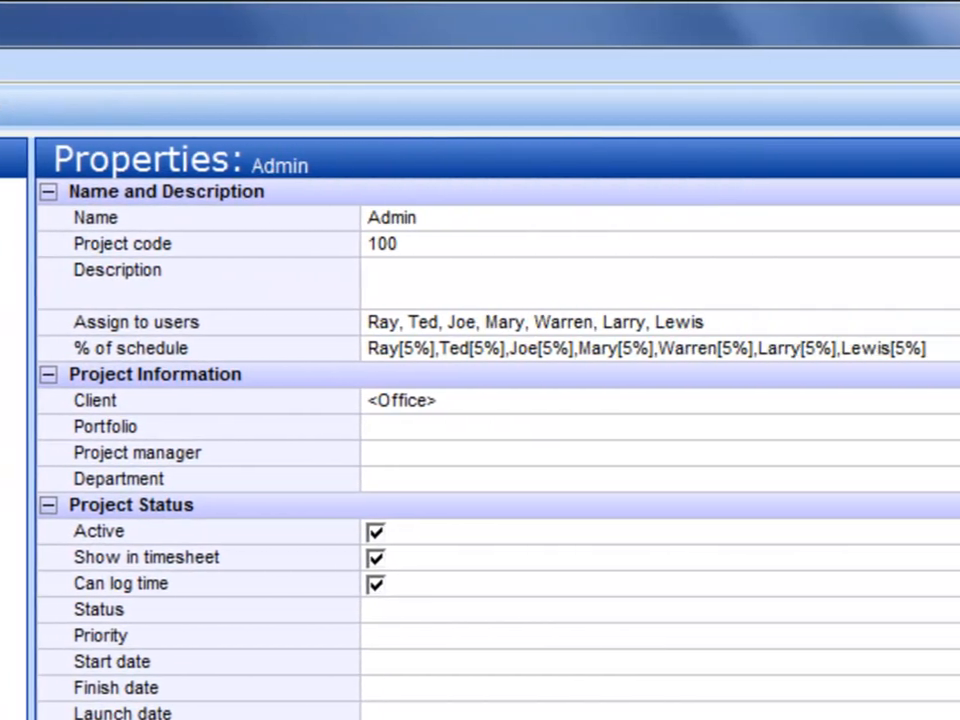
pyautogui.click(897, 323)
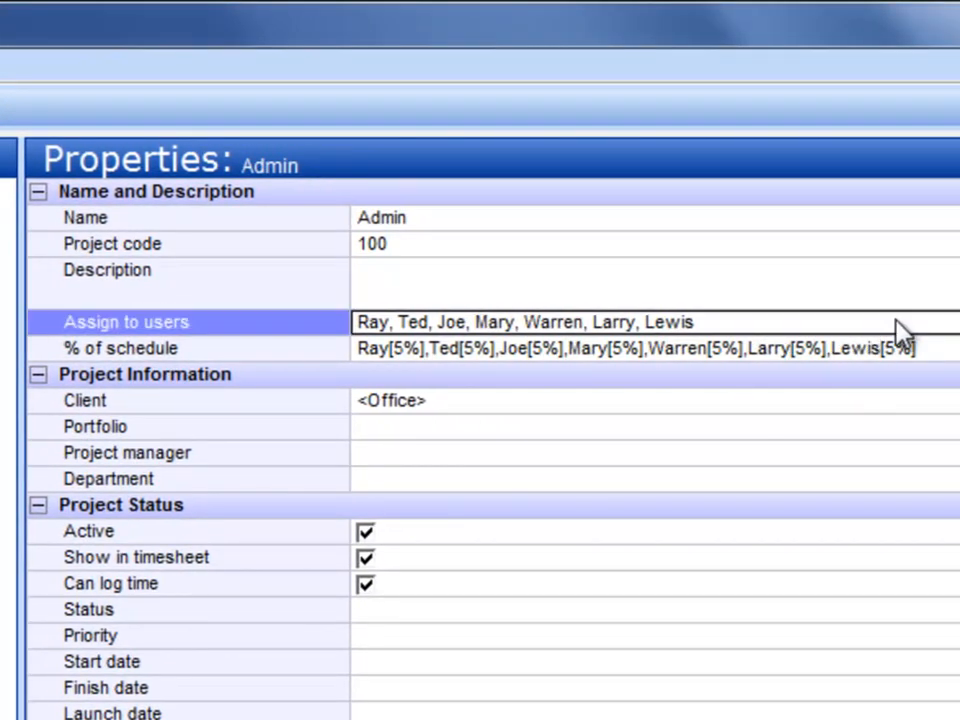
pyautogui.click(949, 359)
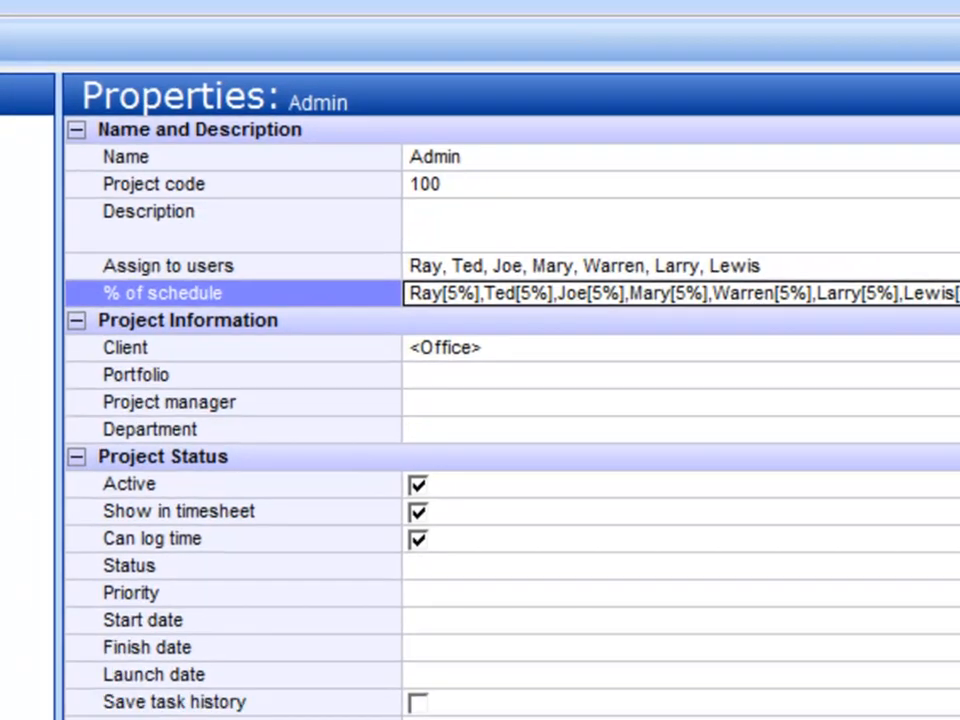
pyautogui.click(949, 359)
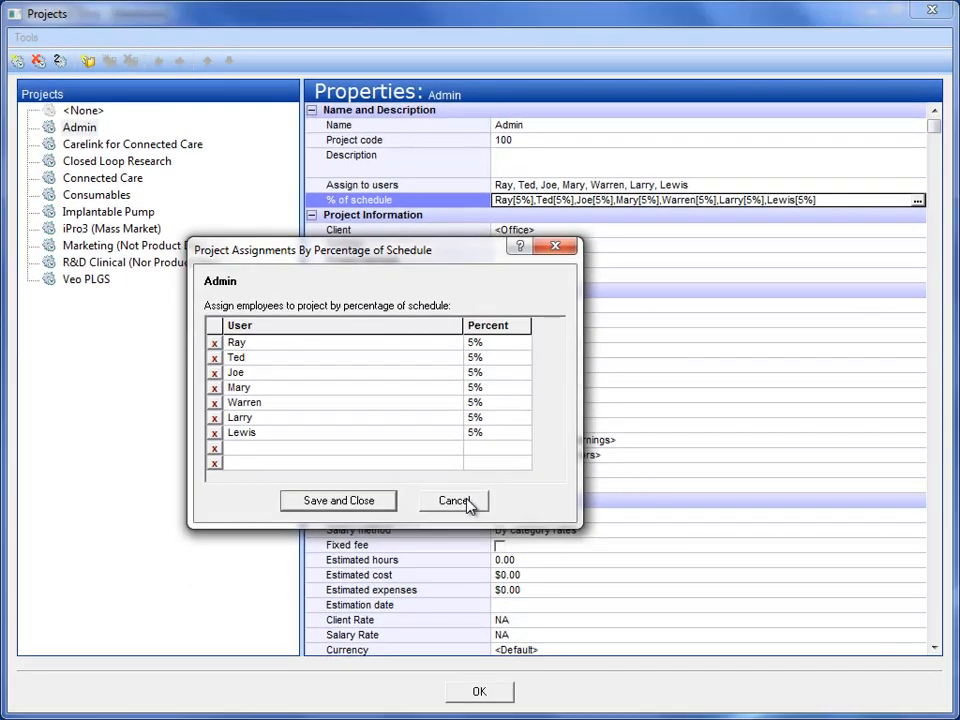
pyautogui.click(467, 503)
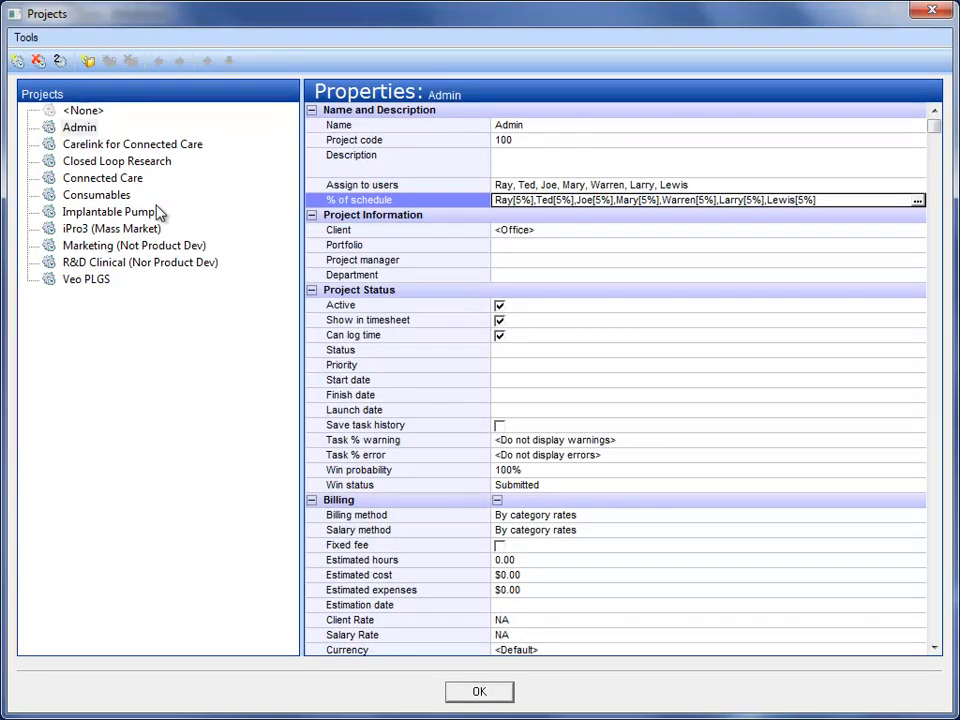
# Review the percentage-of-schedule assignments of the Carelink for Connected Care project without saving any edits
pyautogui.click(118, 148)
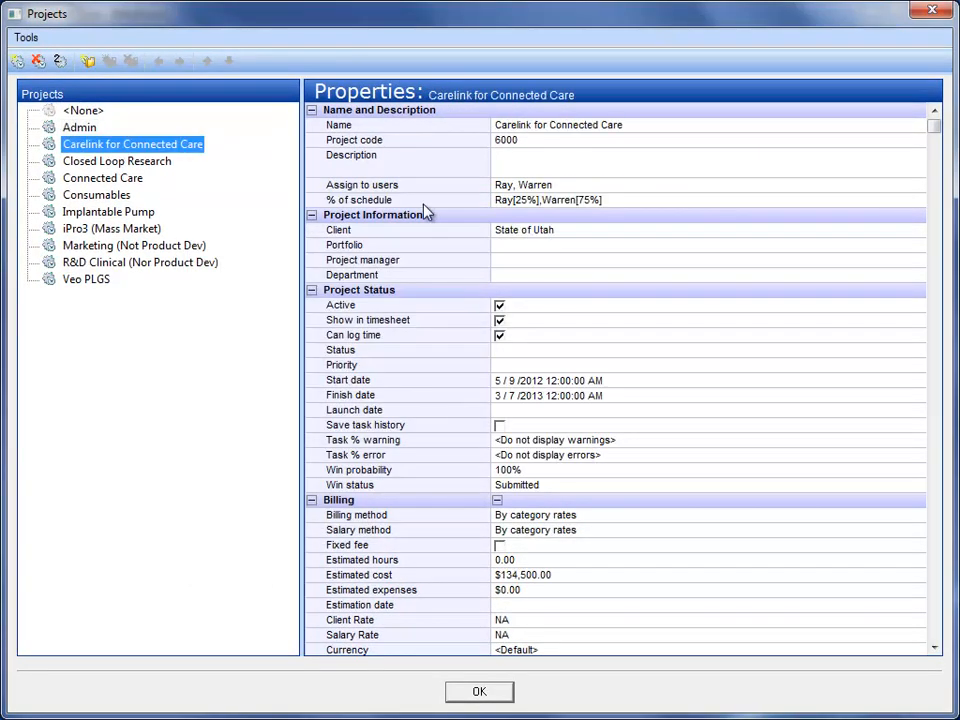
pyautogui.click(648, 202)
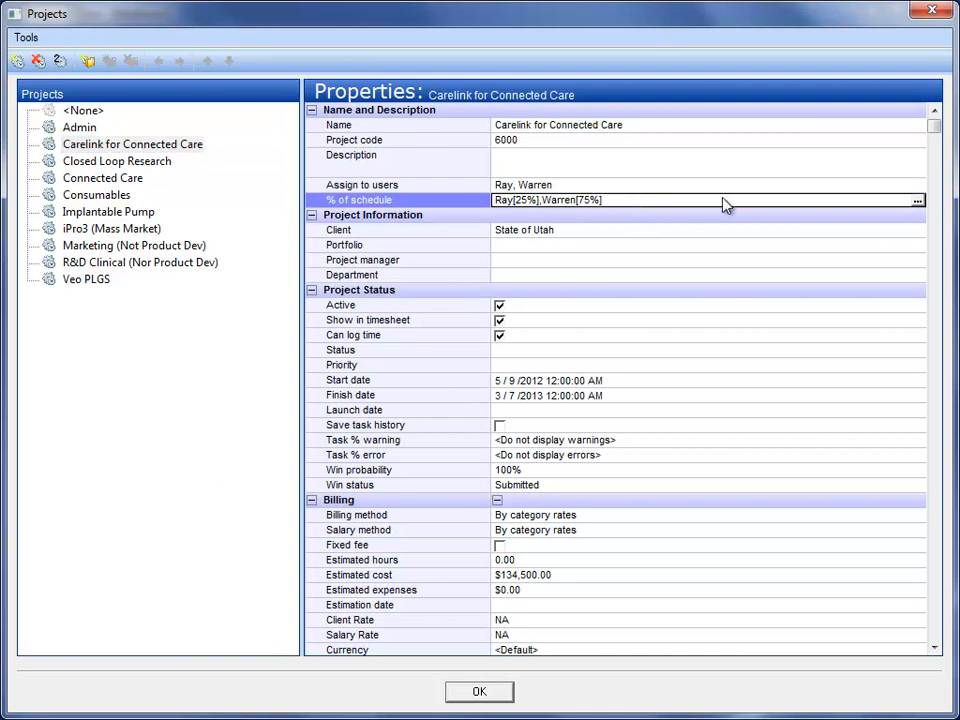
pyautogui.click(917, 201)
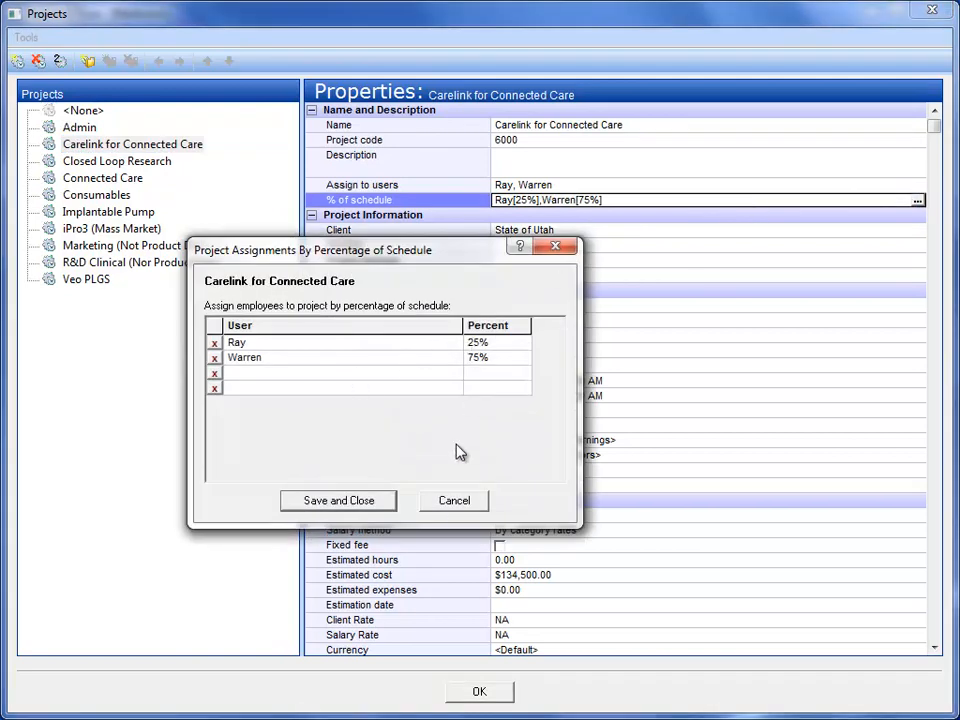
pyautogui.click(454, 502)
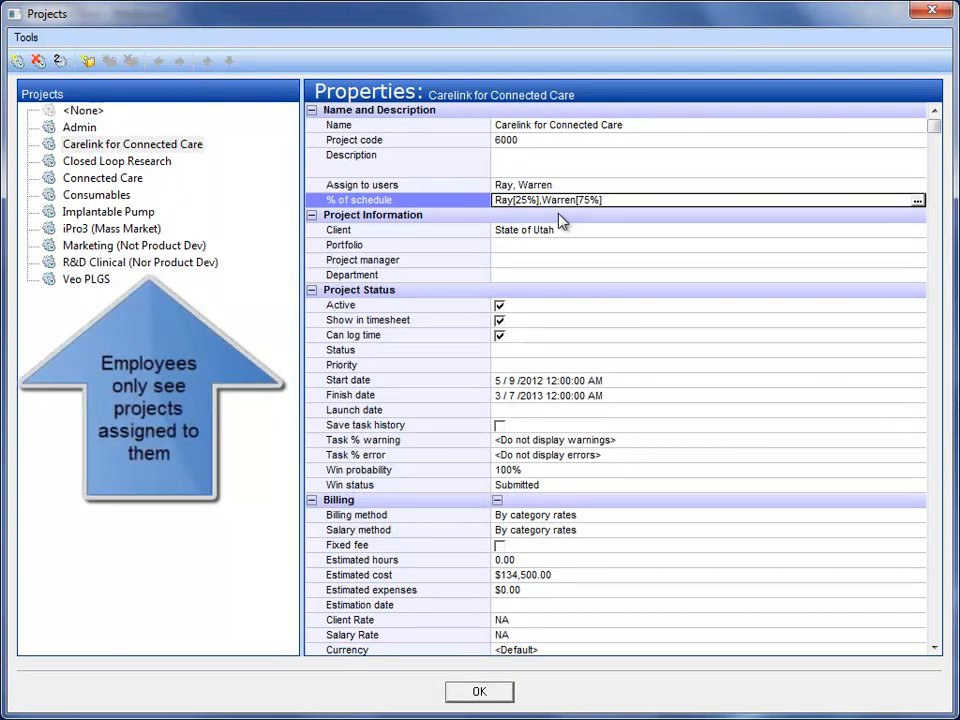
# Look over the user assignments of Closed Loop Research, Connected Care and Consumables, and close the project list
pyautogui.click(143, 163)
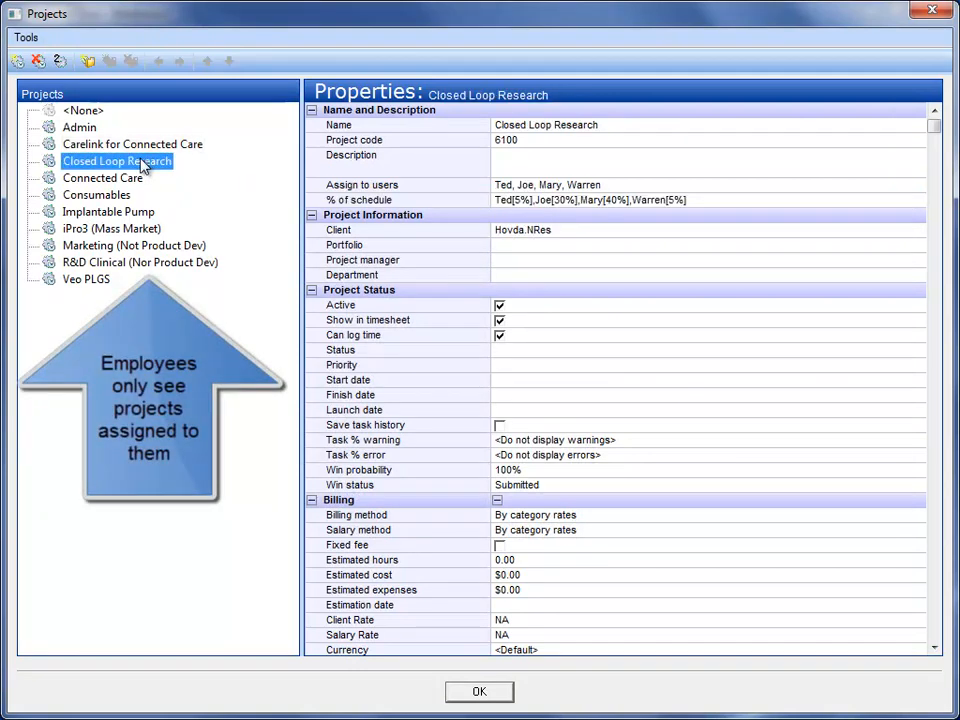
pyautogui.click(712, 205)
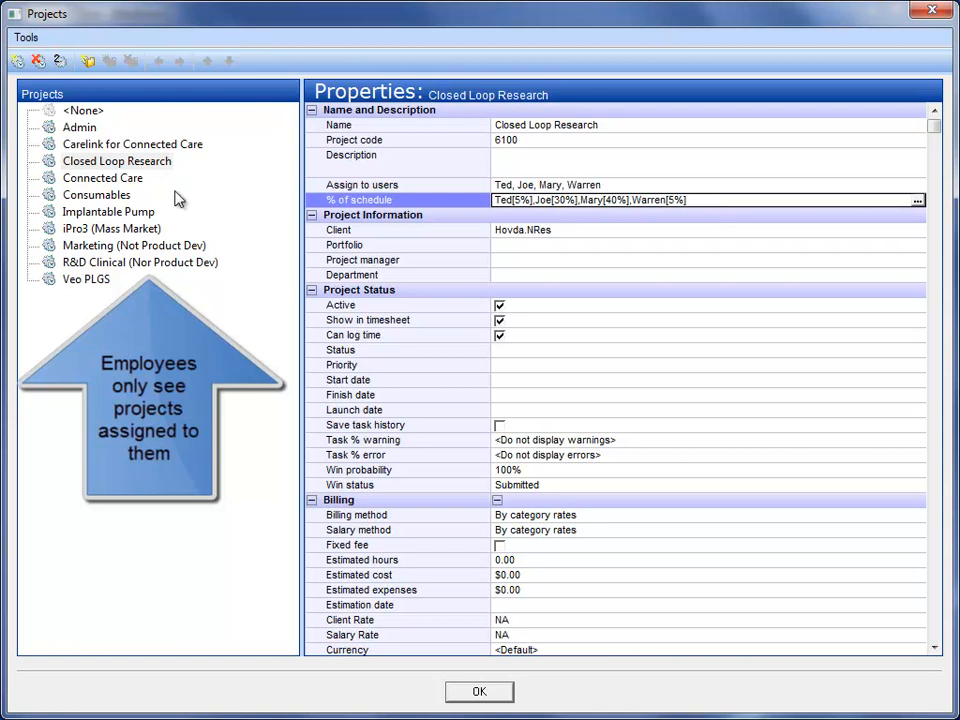
pyautogui.click(131, 180)
pyautogui.click(113, 198)
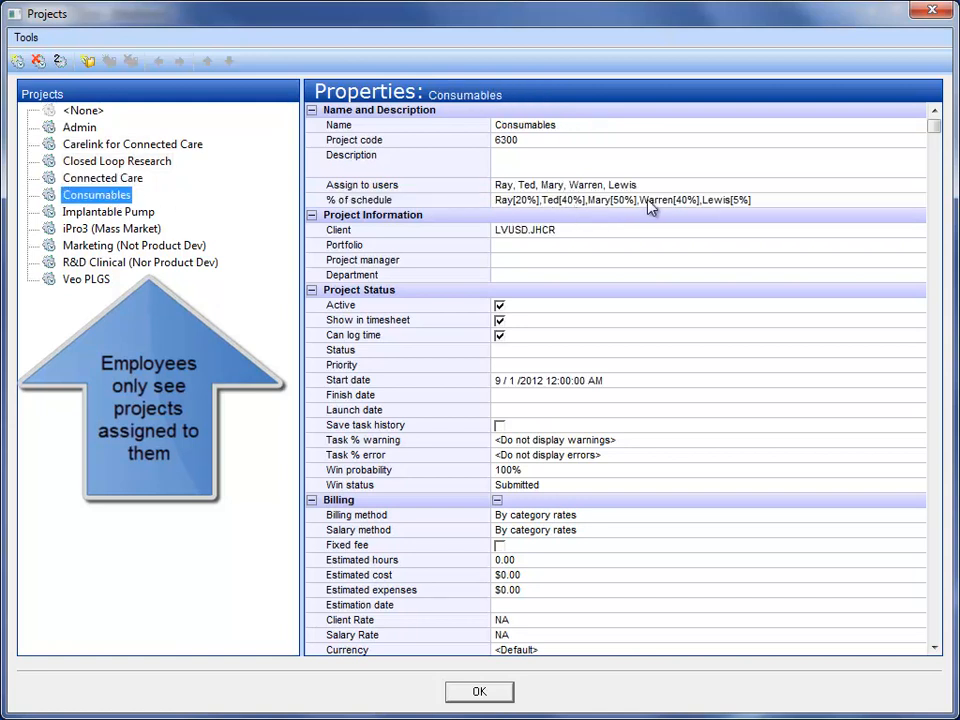
pyautogui.click(480, 692)
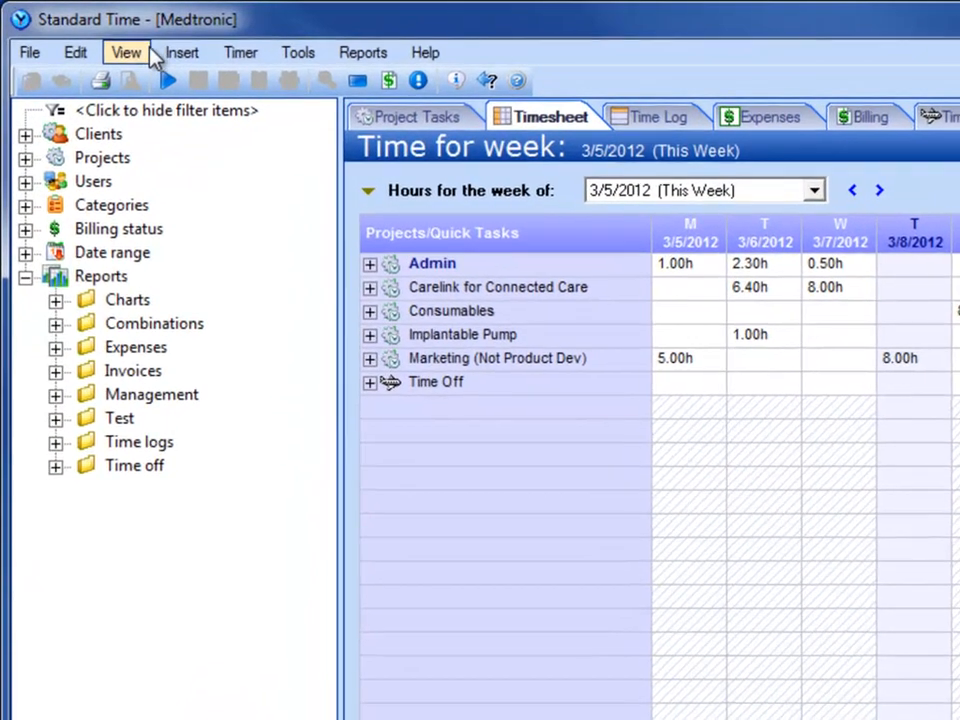
# Open the Project Resource Allocation chart, inspect the September 2012 project breakdown, and display the other Electrical R&D employee's hours
pyautogui.click(92, 37)
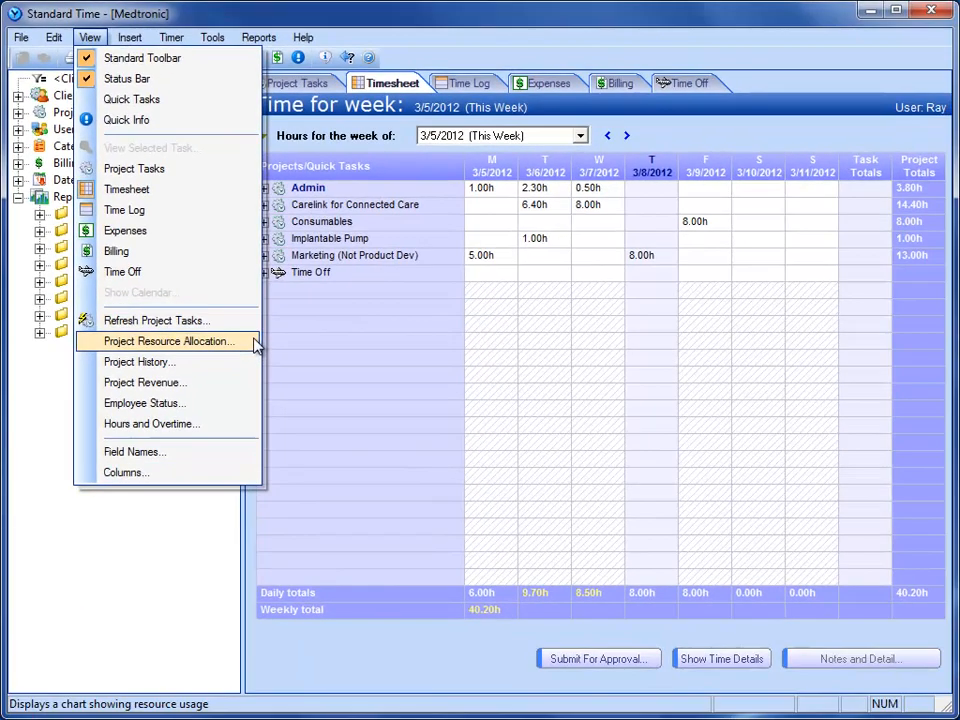
pyautogui.click(255, 344)
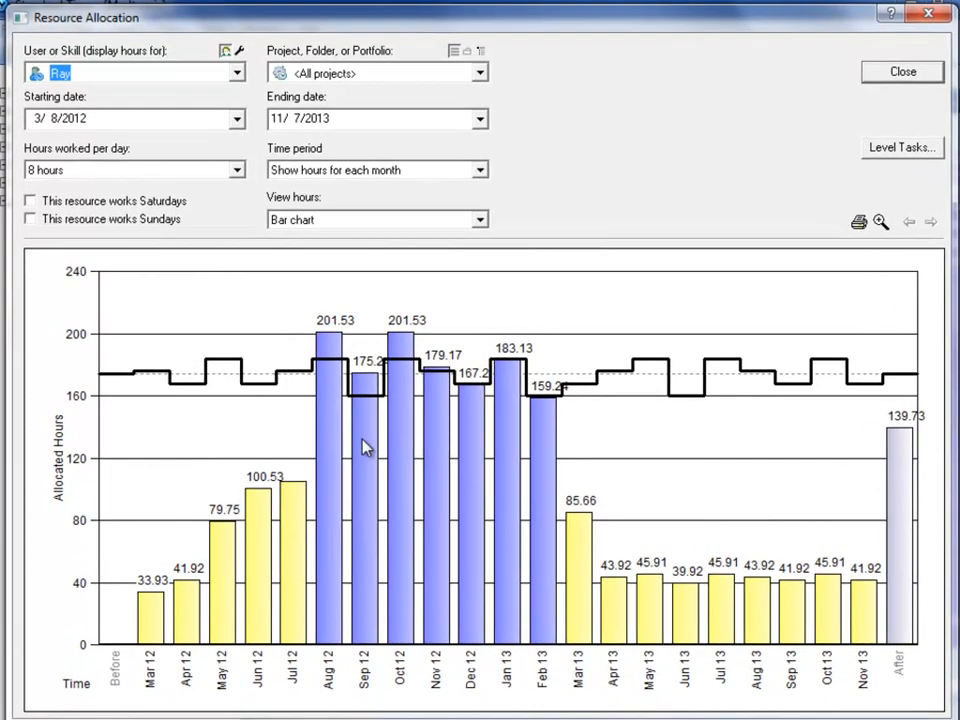
pyautogui.moveTo(355, 431)
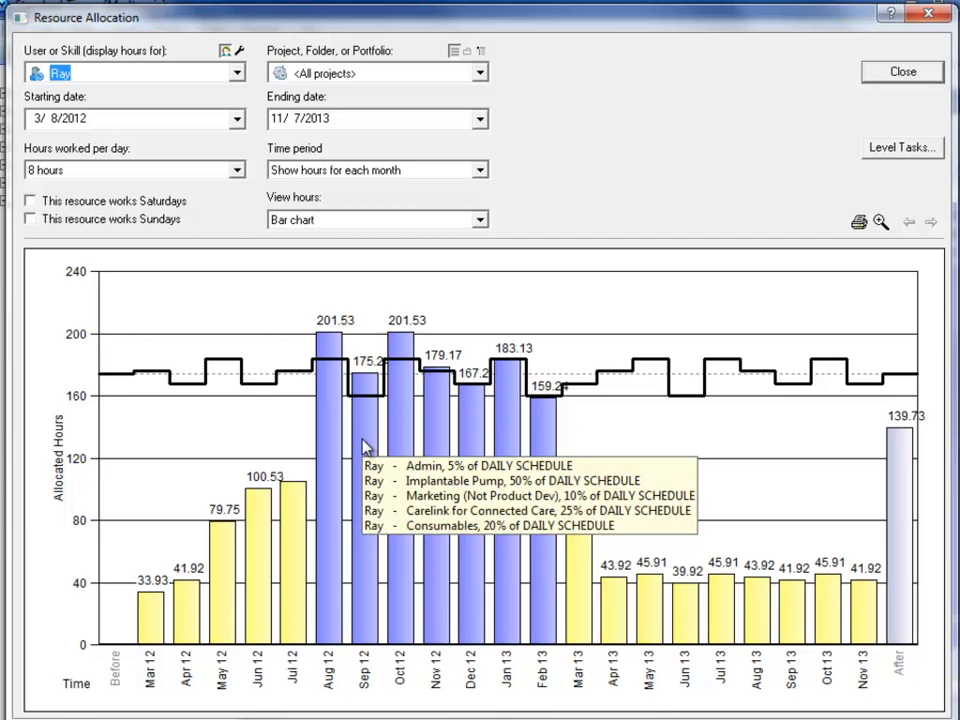
pyautogui.click(237, 73)
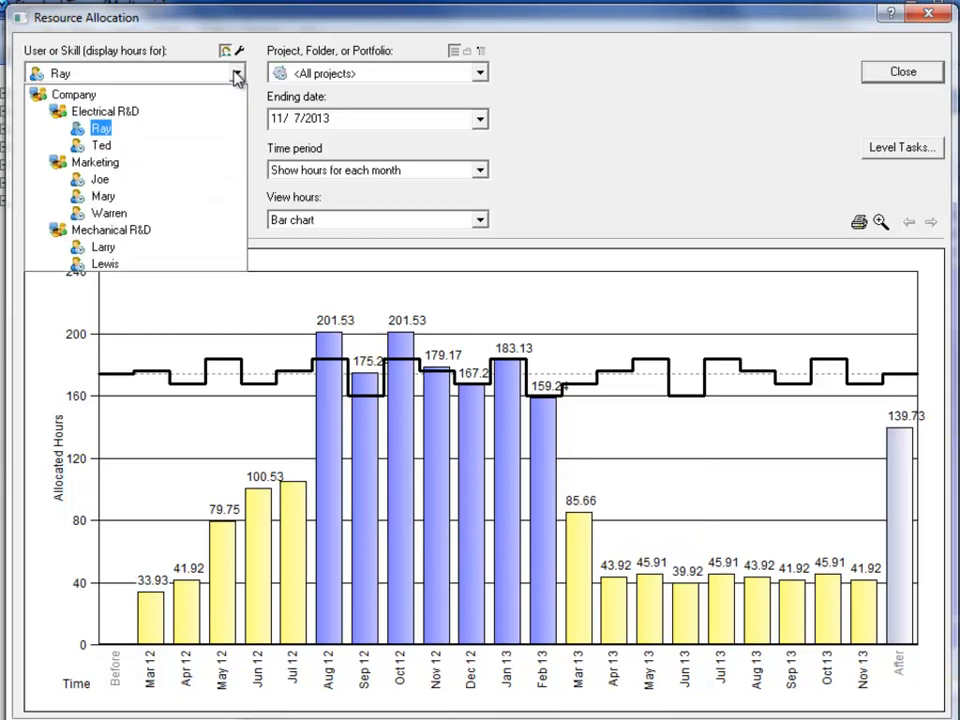
pyautogui.click(100, 145)
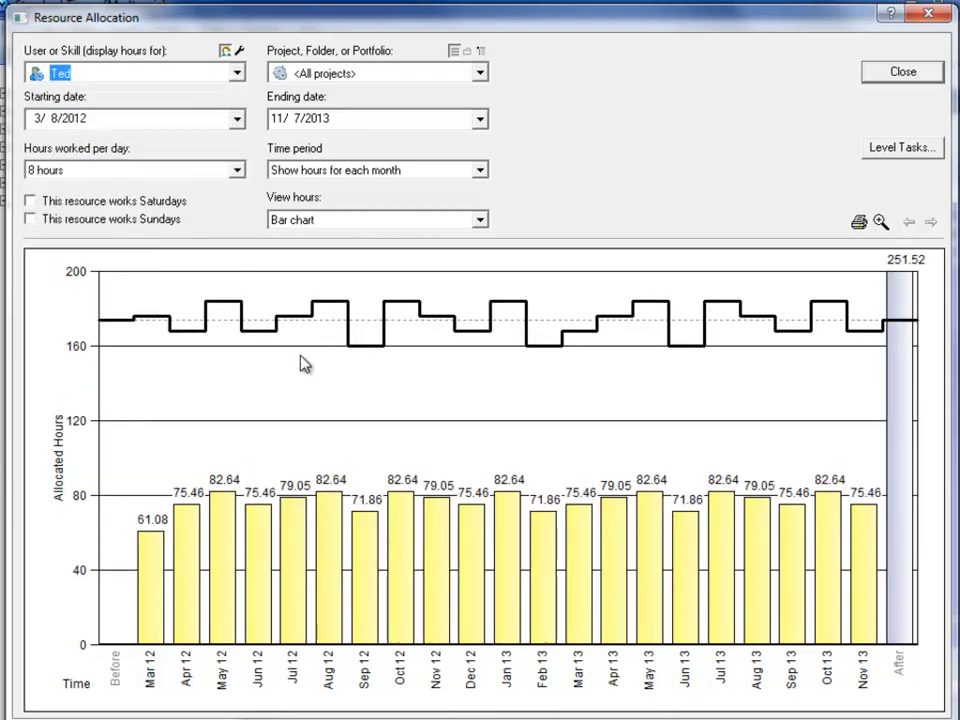
# Display the resource allocation by skill for Electrical Engineer, examine the monthly bars, and close the chart
pyautogui.click(242, 51)
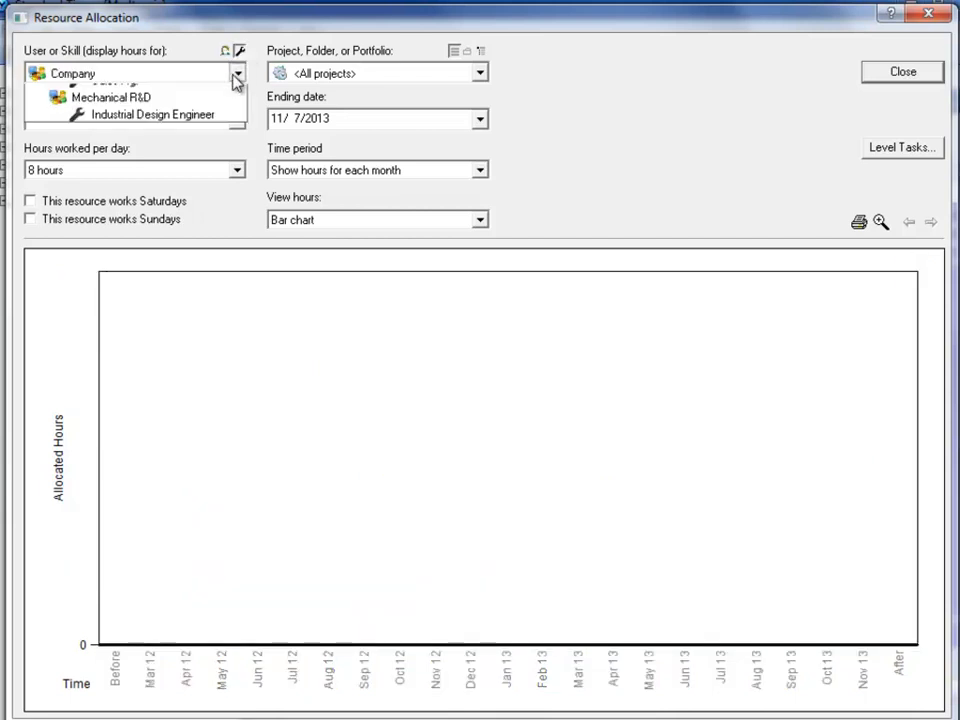
pyautogui.click(237, 75)
pyautogui.click(124, 112)
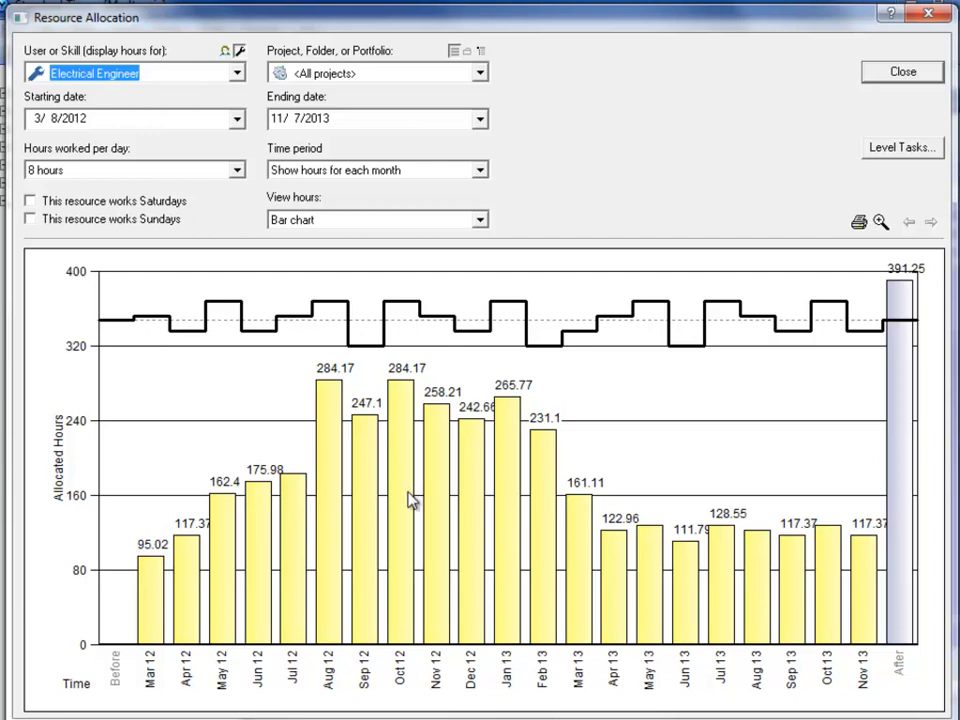
pyautogui.moveTo(541, 506)
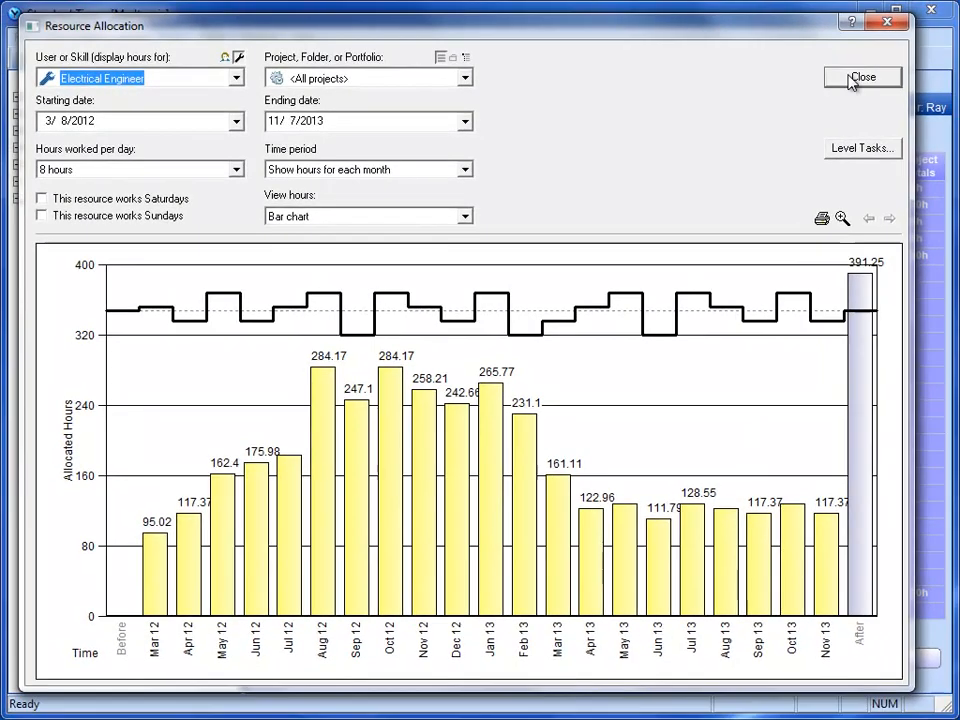
pyautogui.click(851, 79)
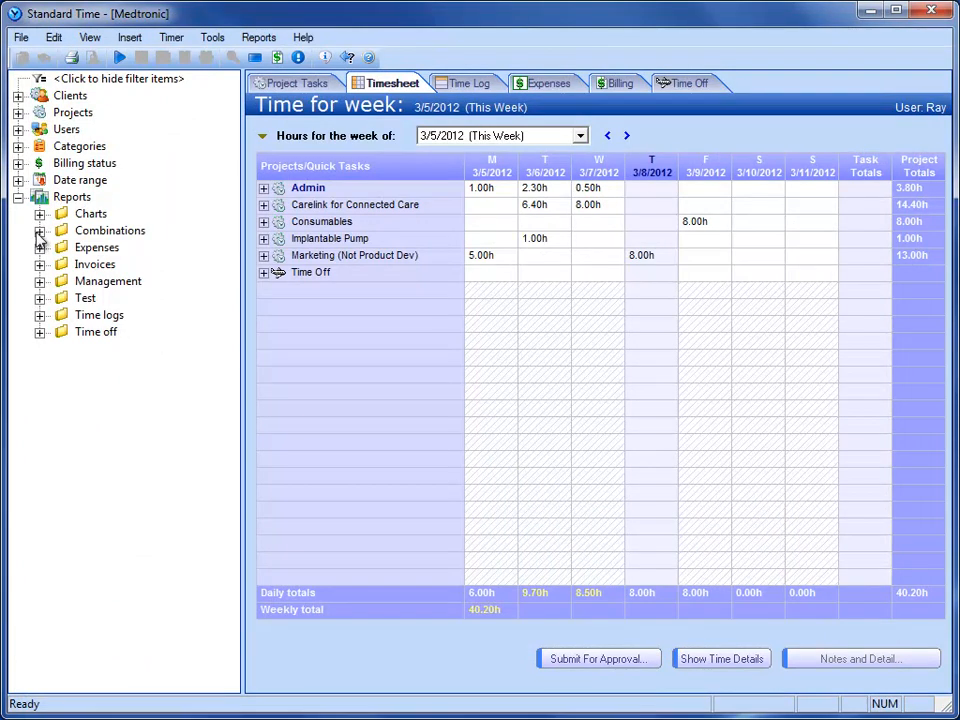
# Preview the Project Assignments report from the Test reports folder without any filter, and close it after review
pyautogui.click(43, 198)
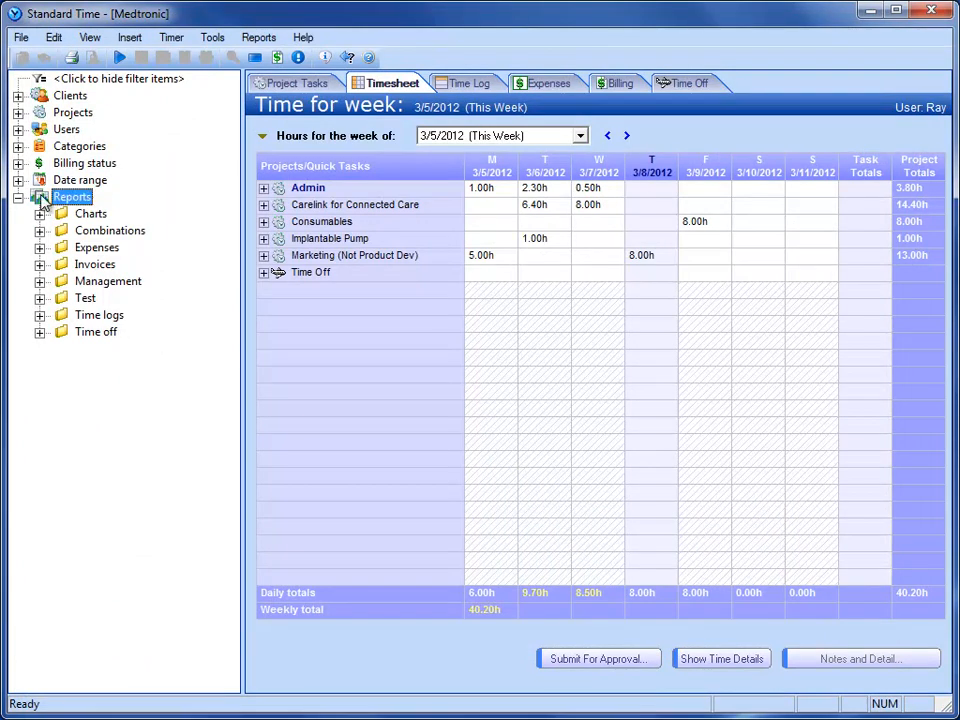
pyautogui.click(40, 299)
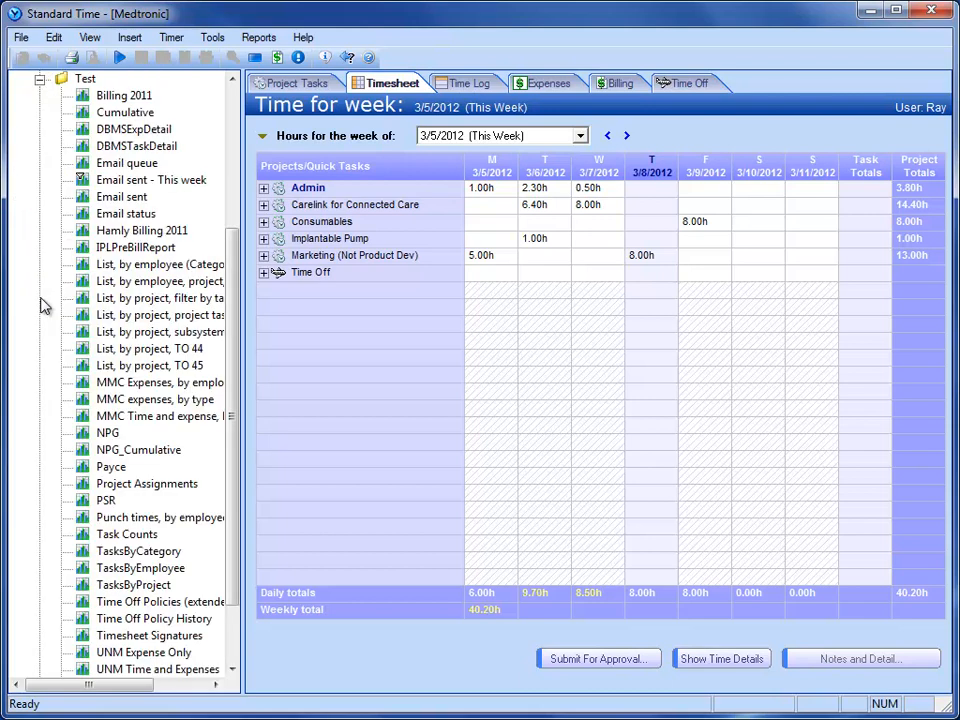
pyautogui.doubleClick(121, 485)
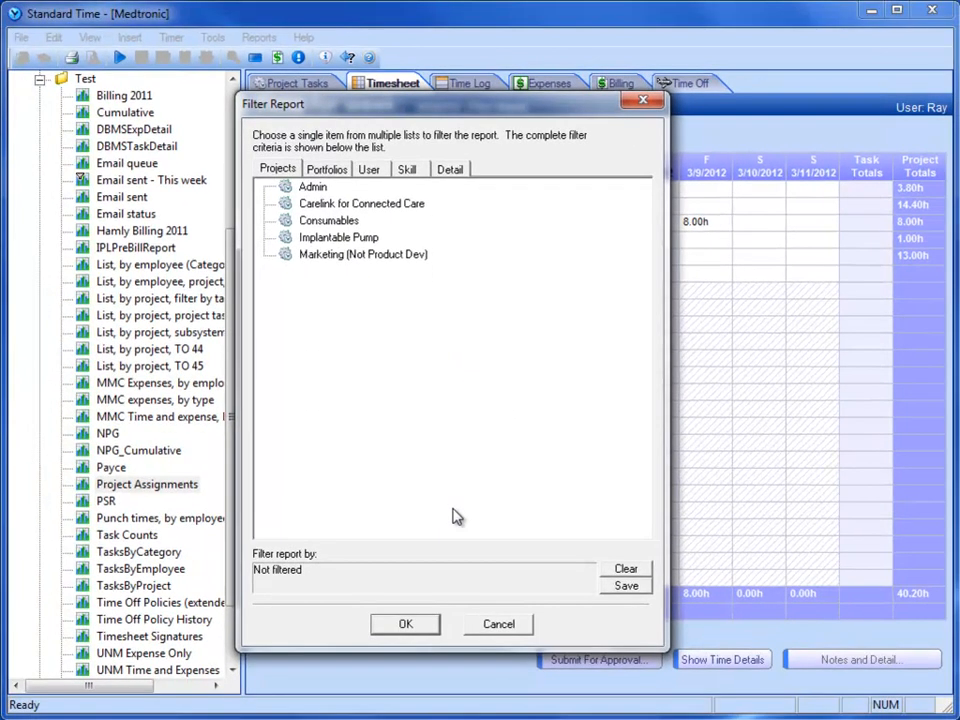
pyautogui.click(402, 622)
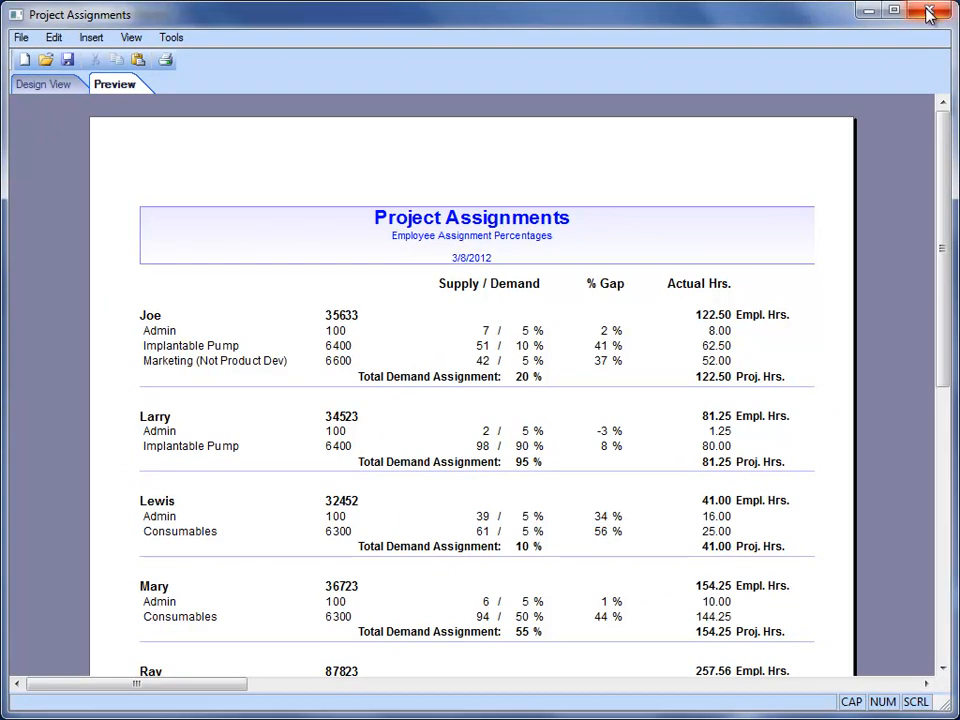
pyautogui.click(929, 10)
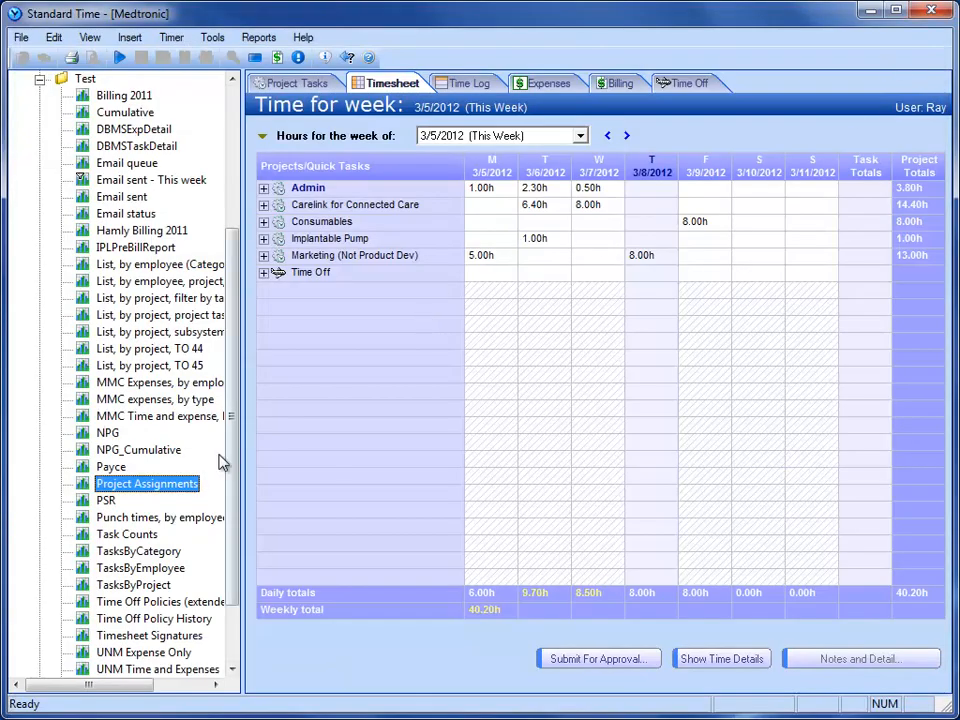
# Preview the Project Assignments report filtered by the custom skill value Electrical, and collapse the Test reports folder after closing it
pyautogui.doubleClick(183, 486)
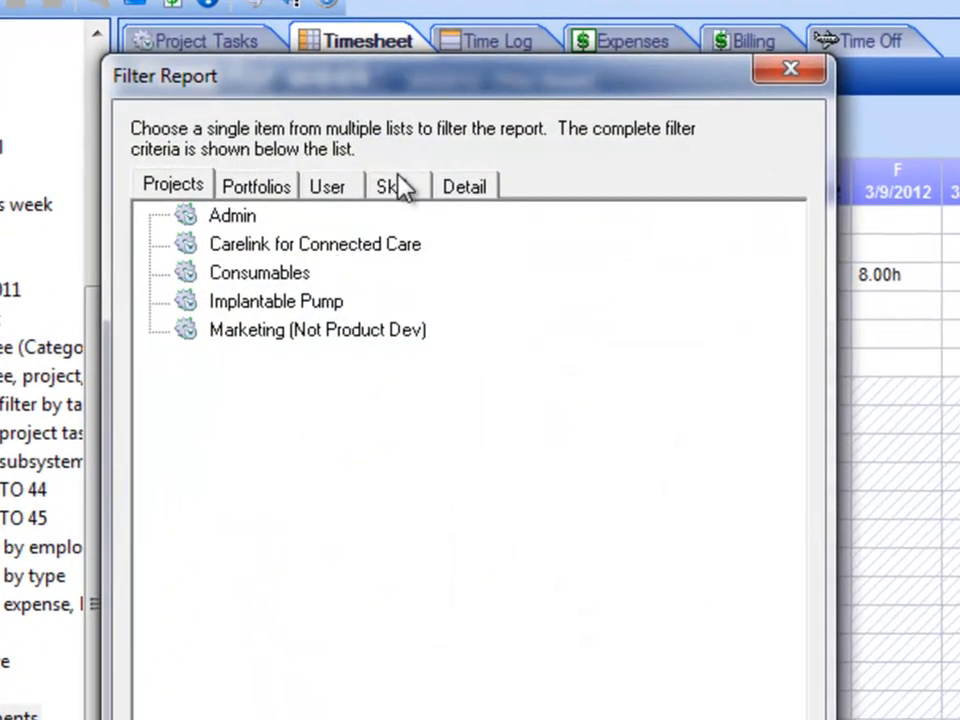
pyautogui.click(414, 169)
pyautogui.doubleClick(244, 220)
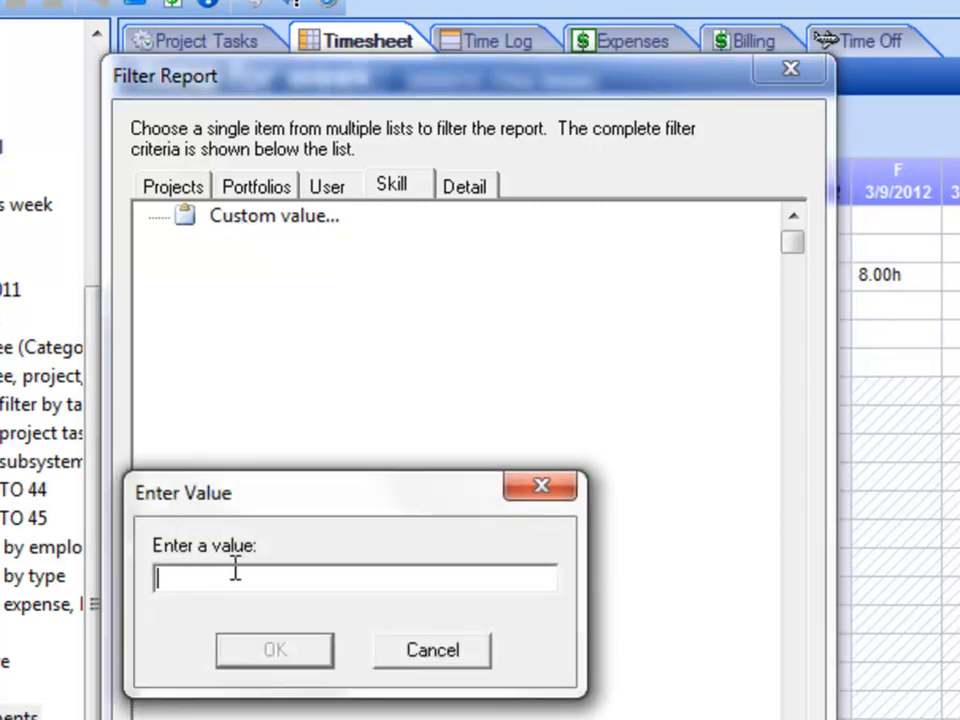
pyautogui.write('Electr')
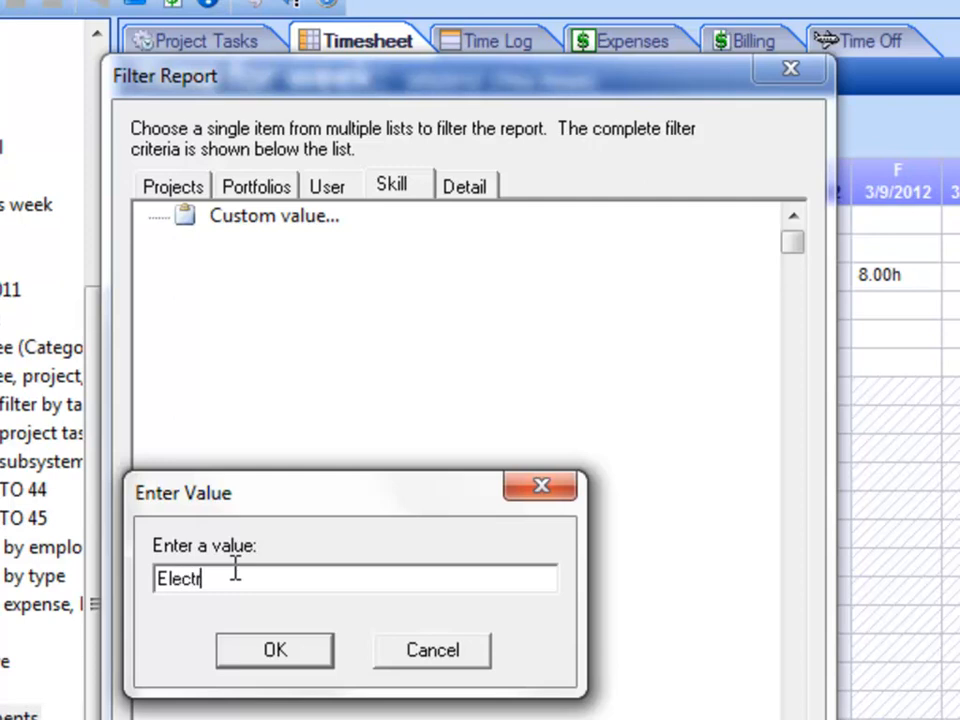
pyautogui.write('ical')
pyautogui.click(276, 652)
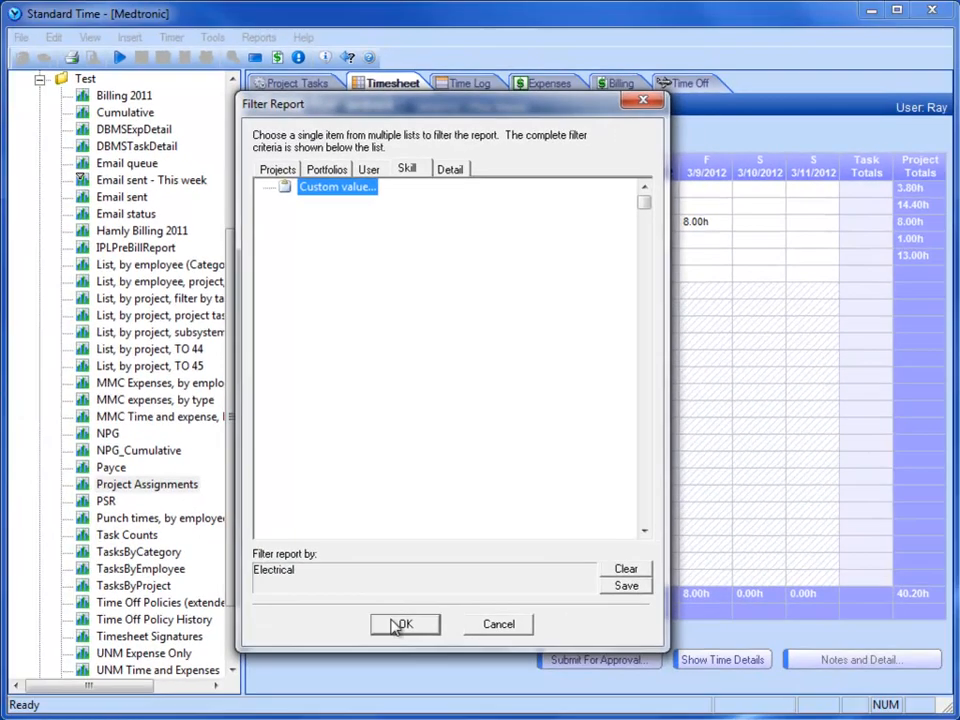
pyautogui.click(403, 625)
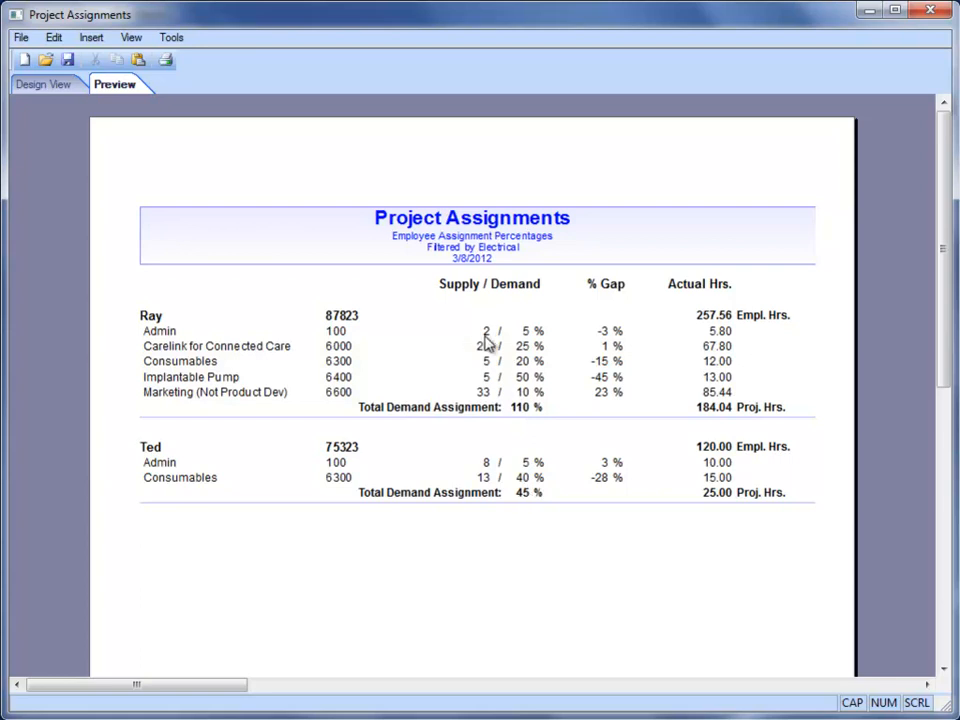
pyautogui.click(928, 12)
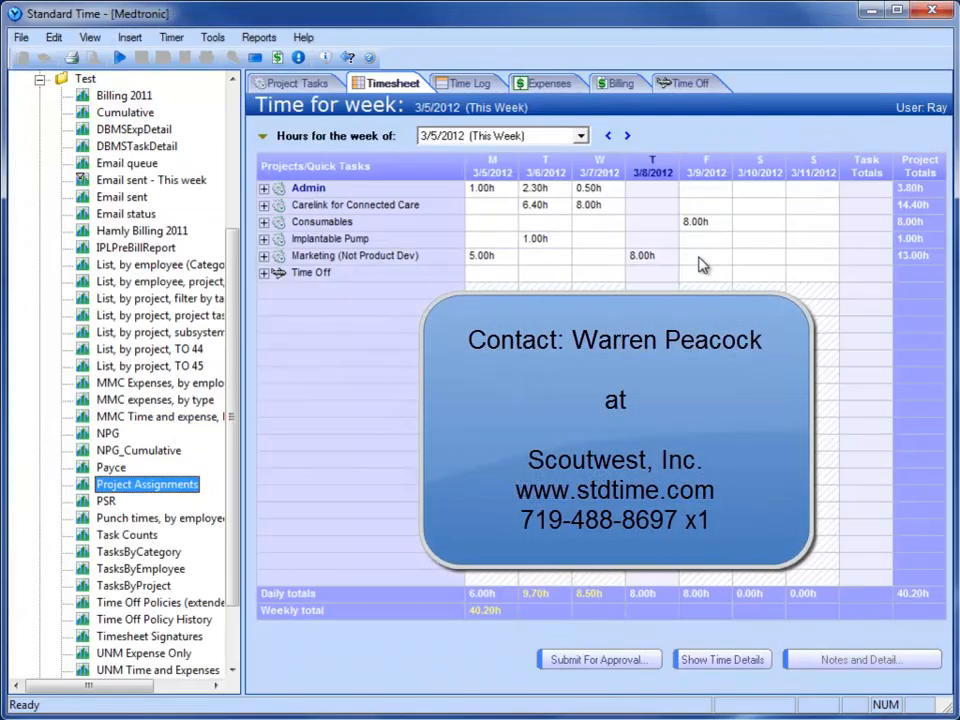
pyautogui.click(40, 79)
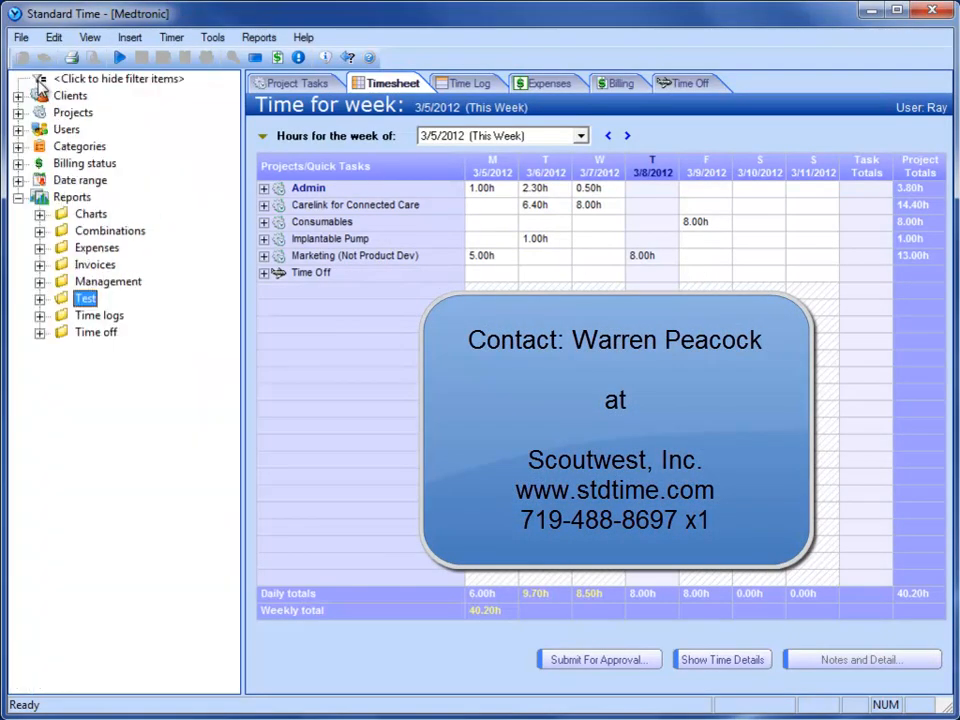
pyautogui.click(580, 255)
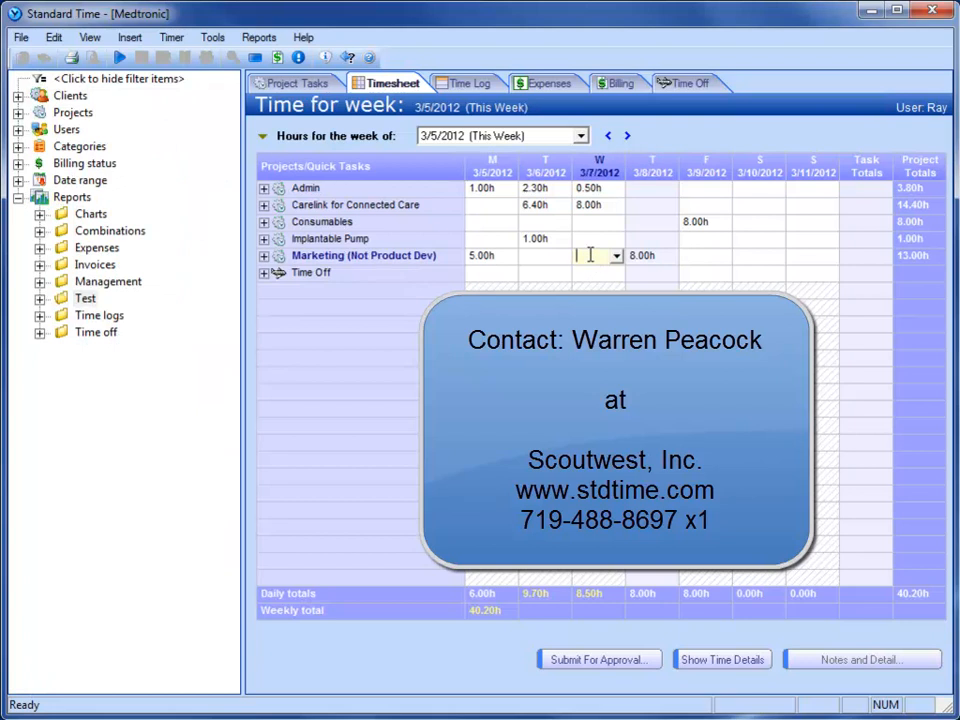